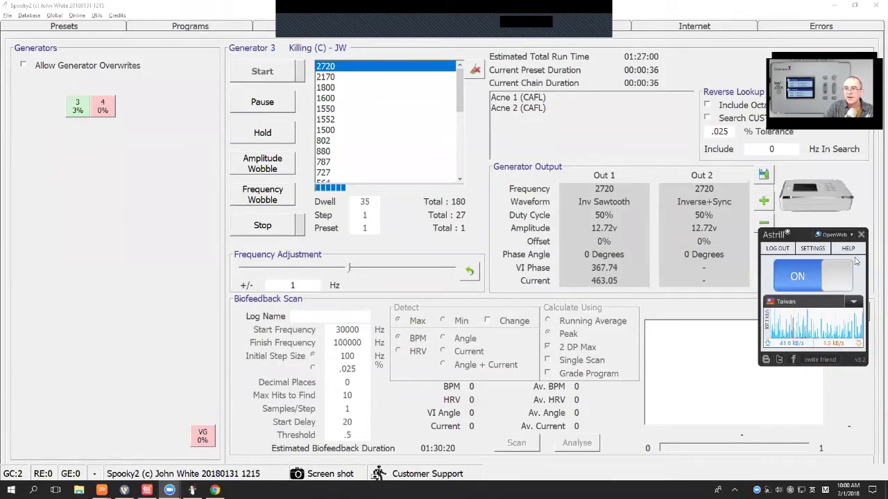
Step: Close the Astrill VPN window and stop the program running on generator 3
click(860, 235)
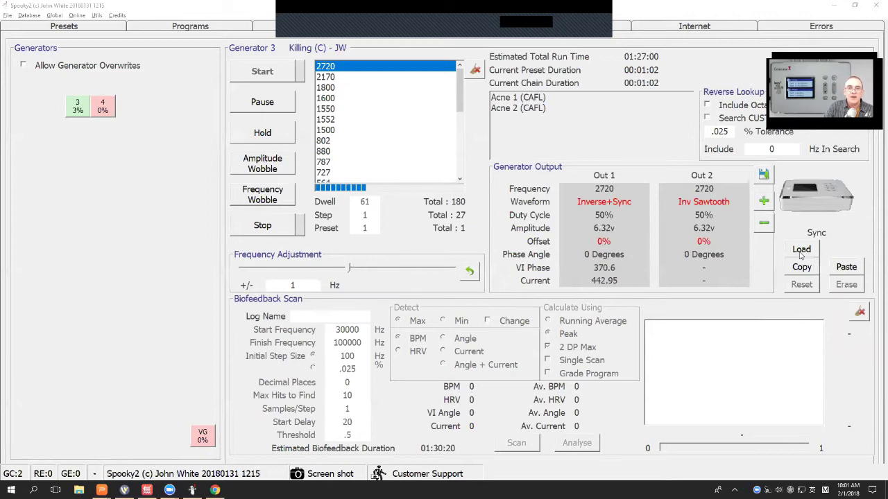
click(259, 225)
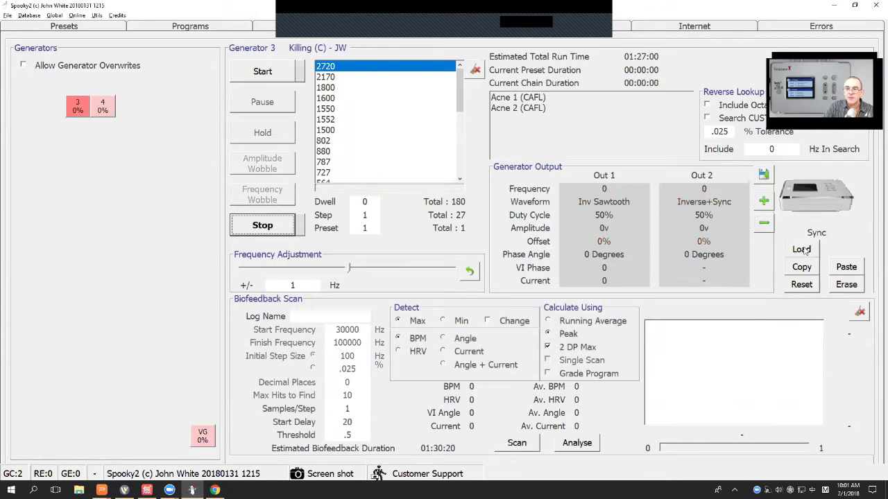
Step: Store the Acne 1 (CAFL), Acne 2 (CAFL) program set in generator 3's memory slot 12 and save it
click(801, 249)
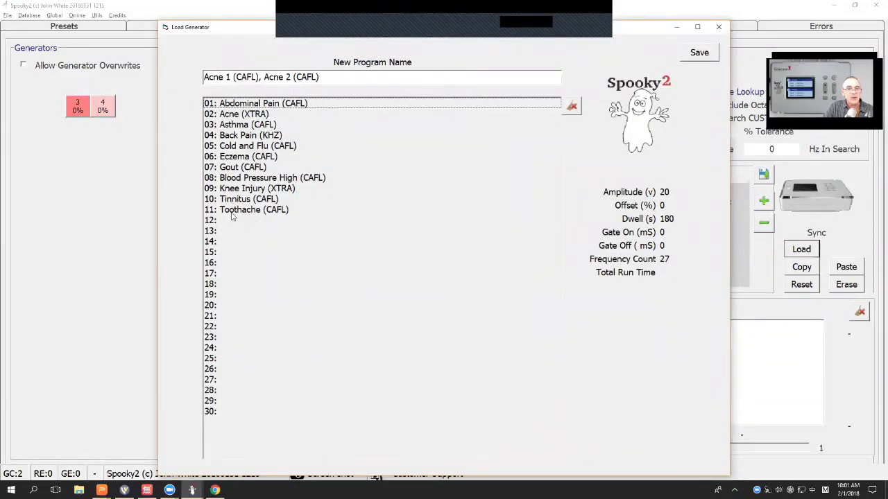
click(698, 55)
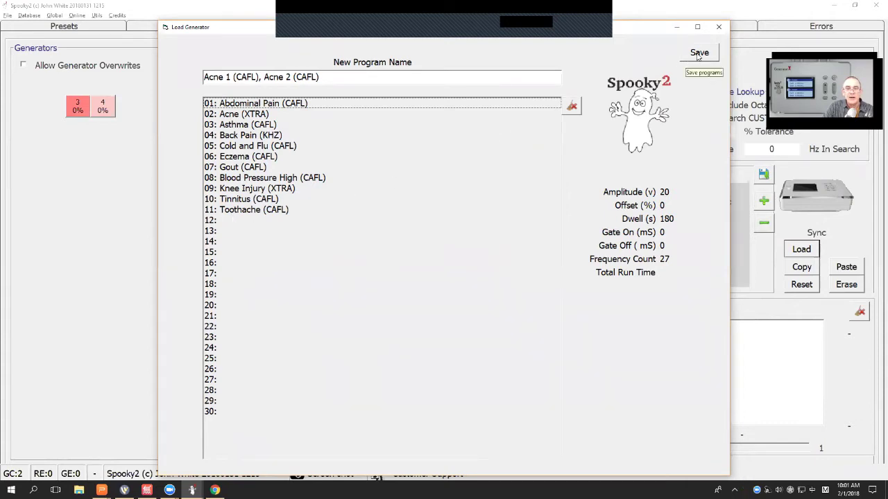
click(229, 221)
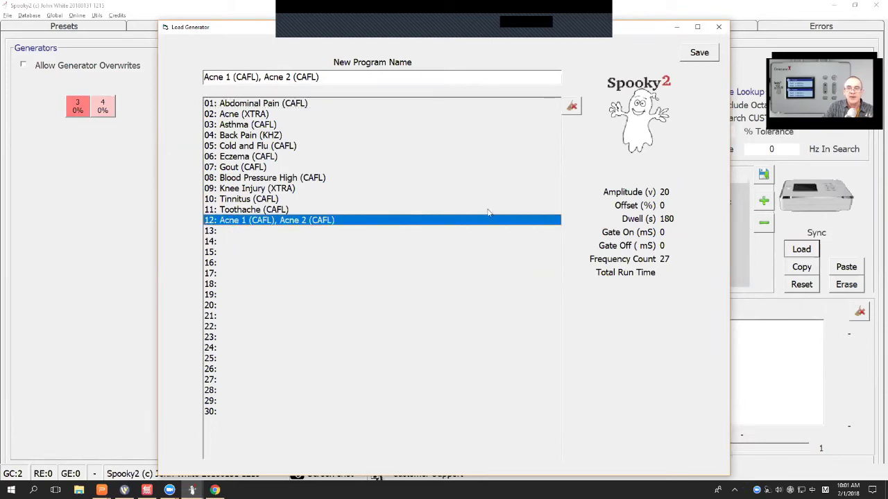
click(698, 55)
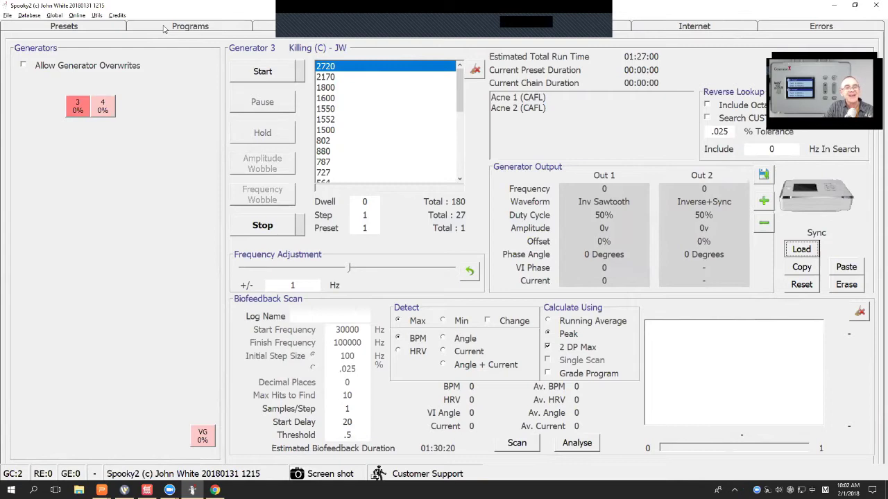
Step: Select the Healing (C) - JW contact shell preset
click(109, 28)
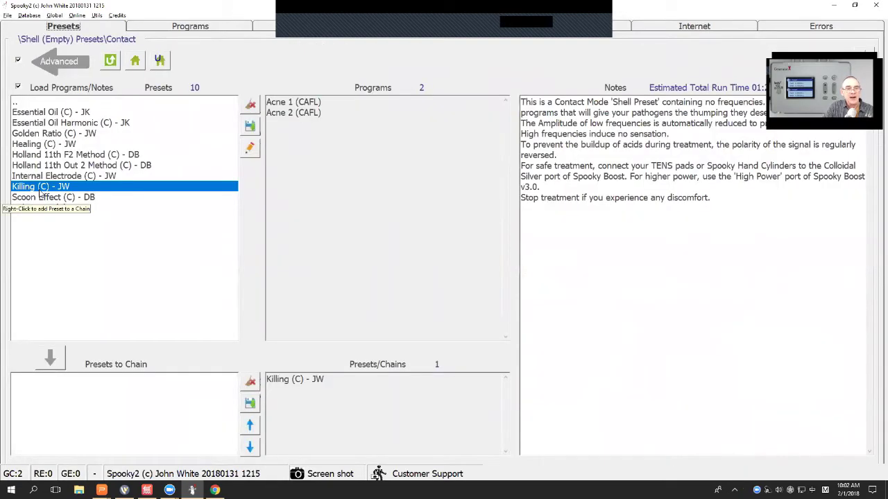
click(38, 144)
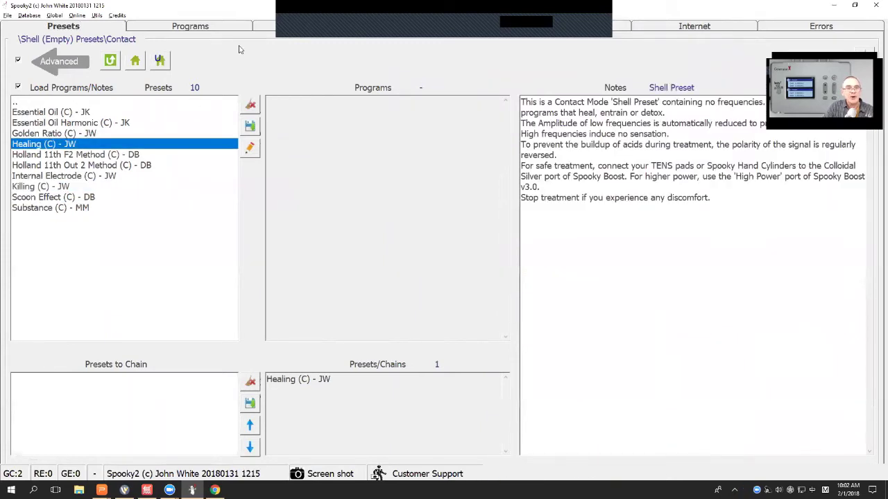
Step: Search the program database for "sch" and add the 12-minute Eye Discharge (XTRA) program to the loaded programs
click(216, 29)
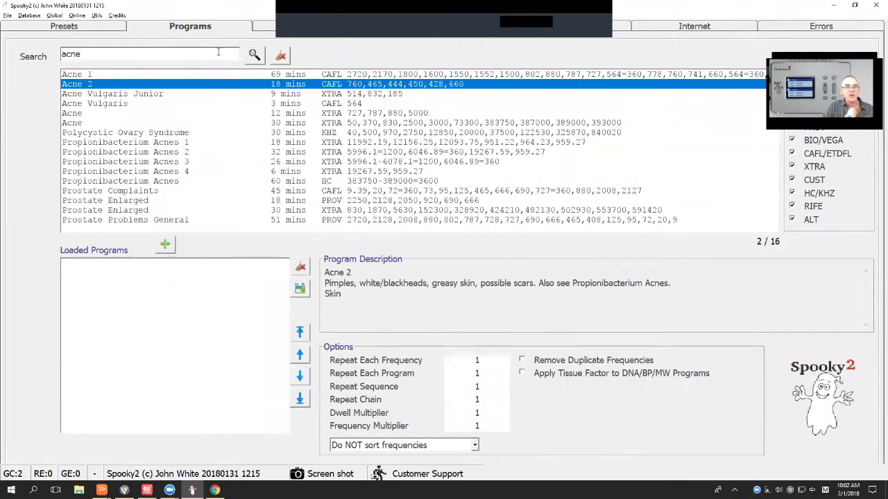
drag(80, 55, 47, 55)
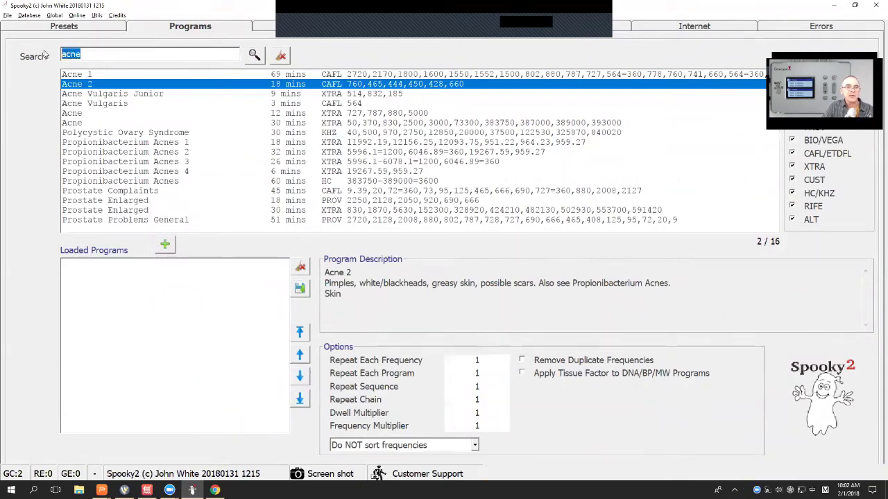
text(sch)
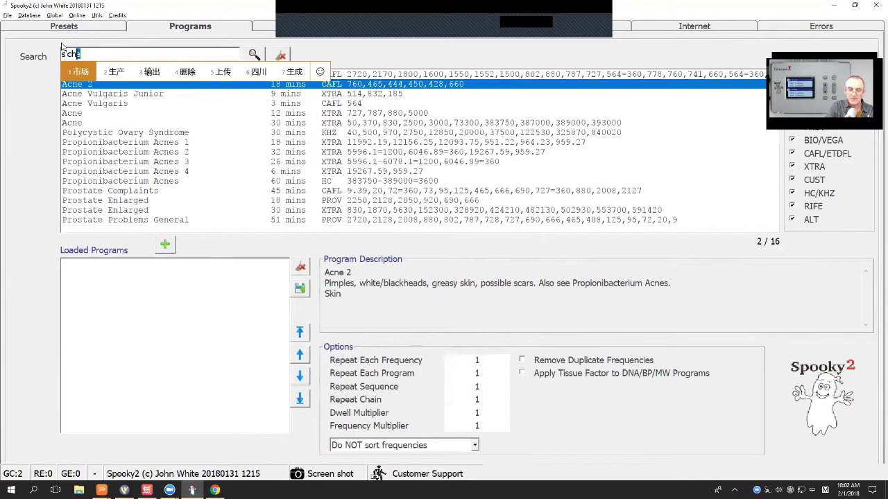
key(Return)
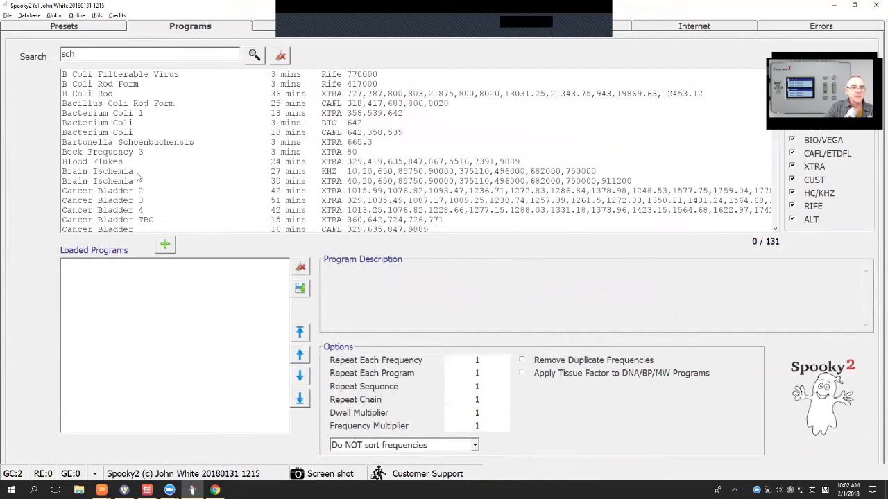
scroll(100, 166, down, 15)
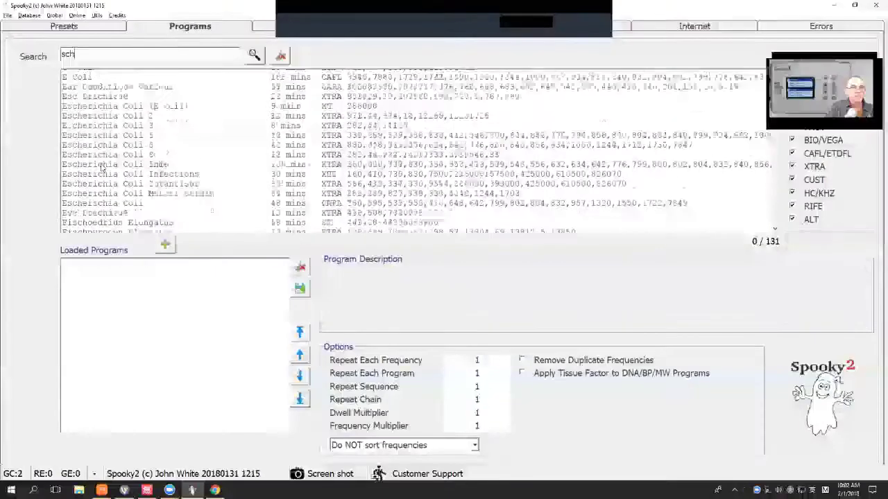
scroll(102, 167, down, 2)
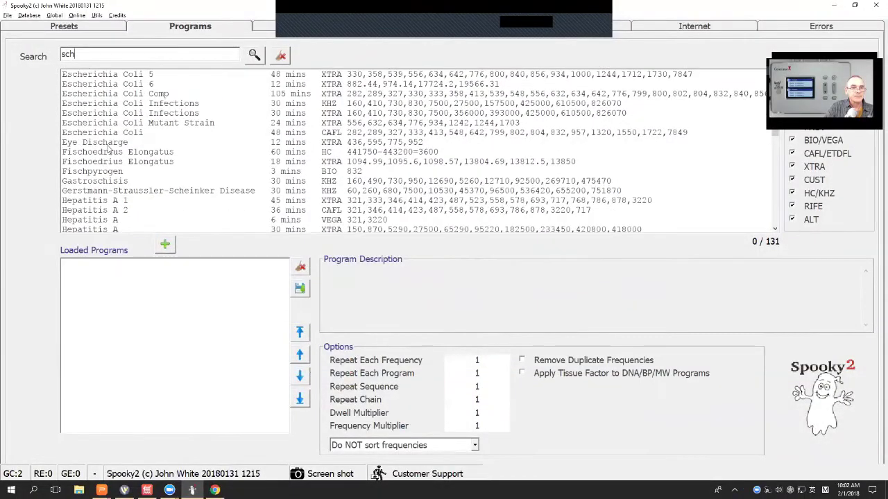
double_click(104, 143)
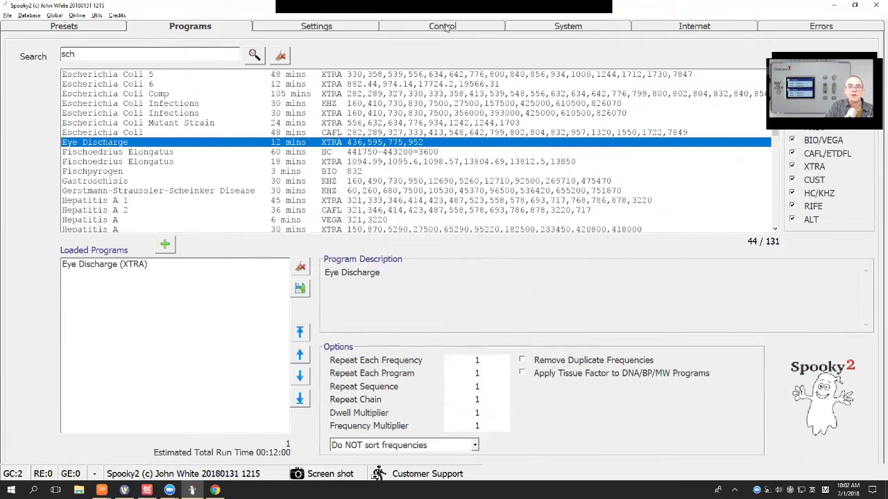
Step: Allow generator overwrites and assign the Healing preset with the Eye Discharge program to generator 3
click(446, 28)
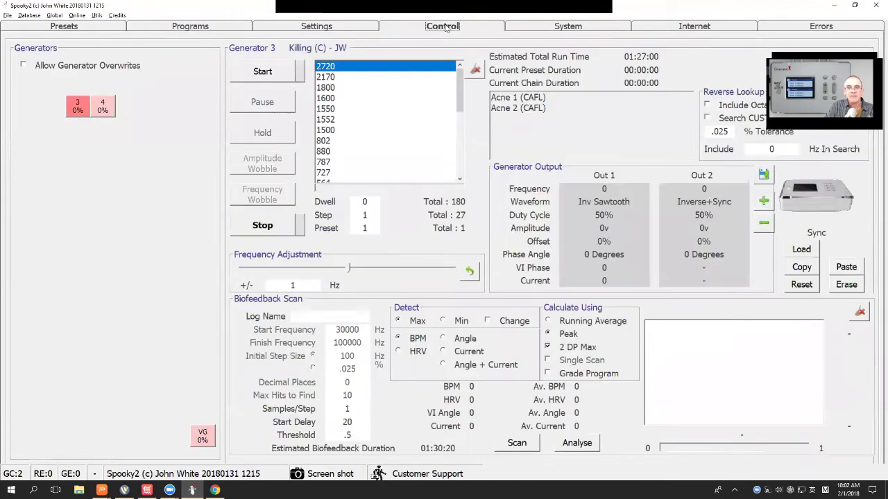
click(802, 250)
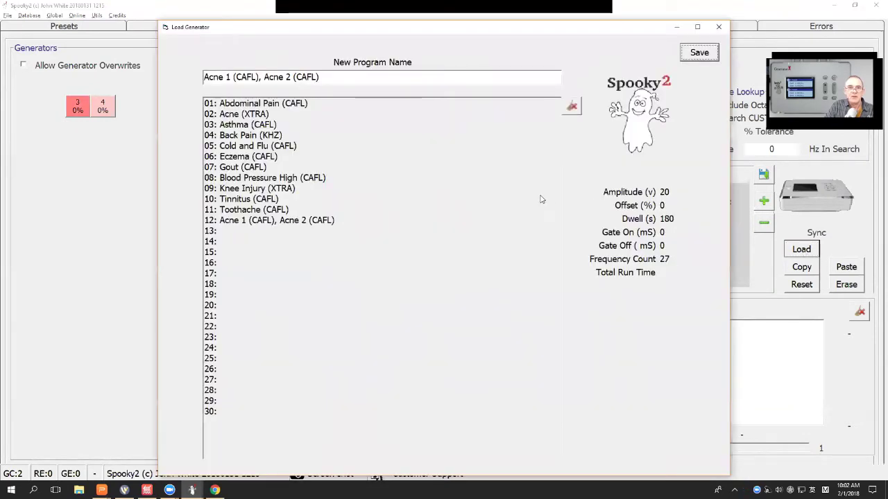
click(718, 28)
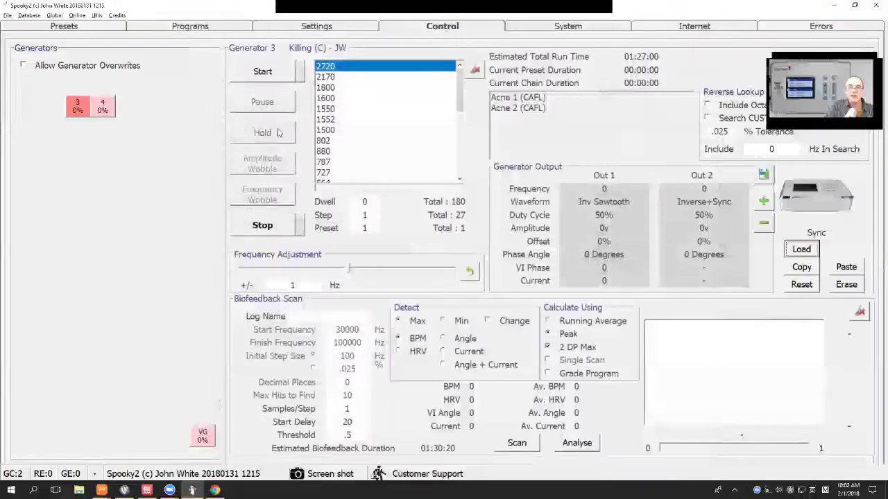
click(23, 65)
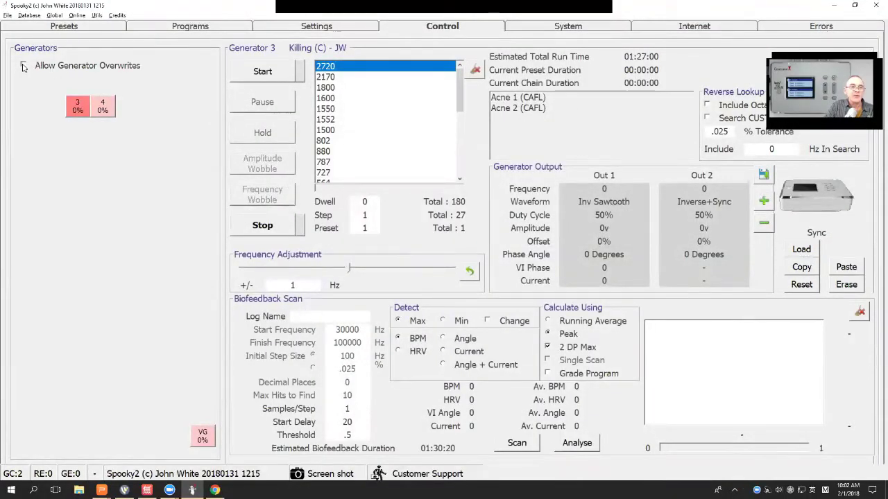
click(78, 106)
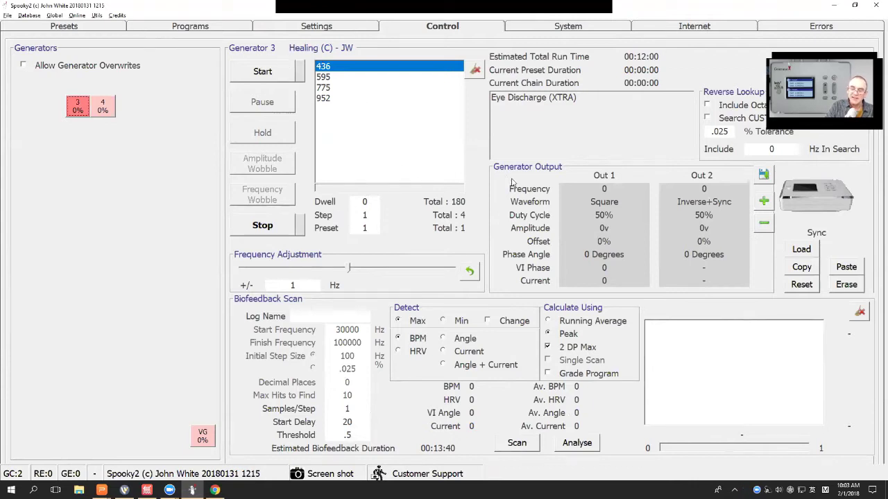
Step: Store the Eye Discharge (XTRA) program in generator 3's memory slot 14 and save it
click(802, 250)
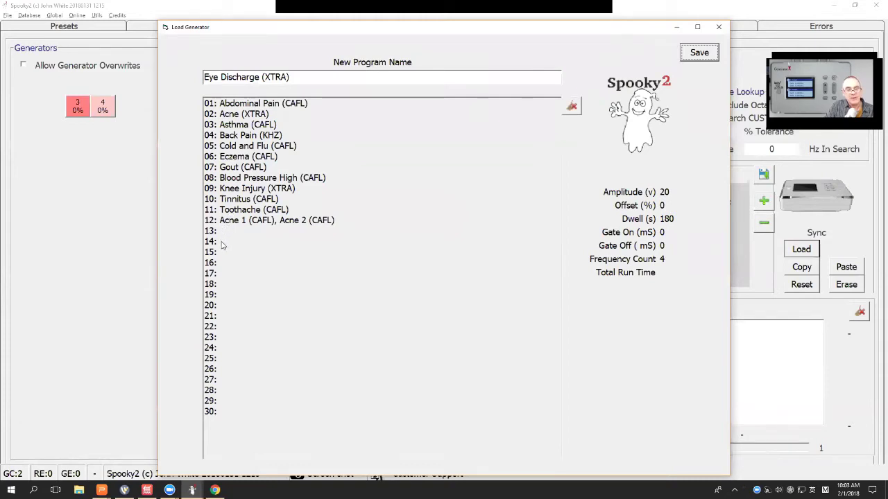
click(223, 243)
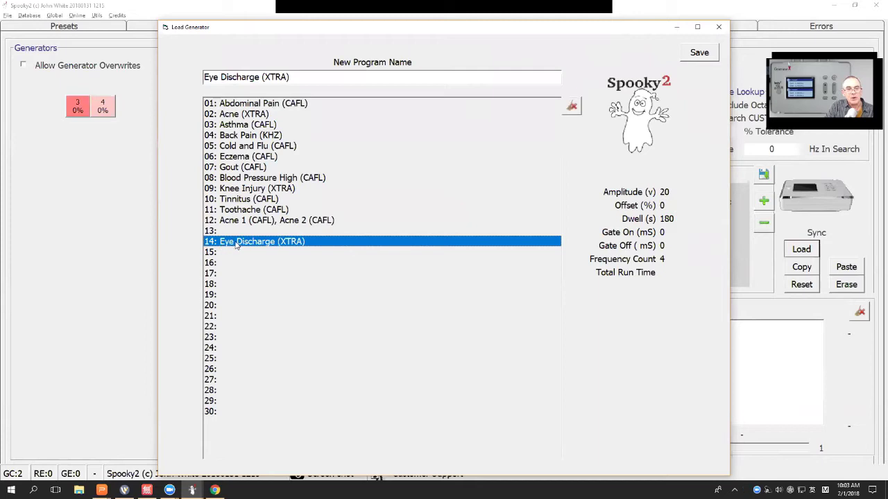
click(702, 59)
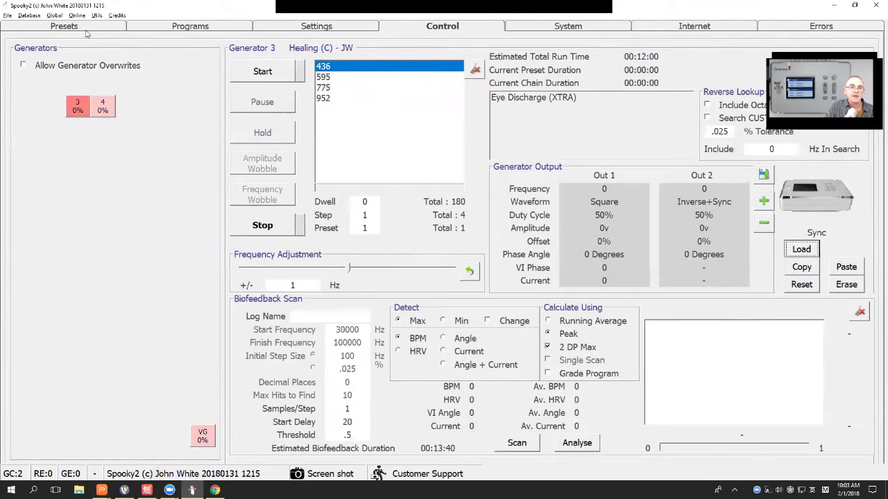
Step: Add Gerstmann-Straussler-Scheinker Disease (KHZ) to the loaded programs and remove Eye Discharge (XTRA) from them
click(310, 27)
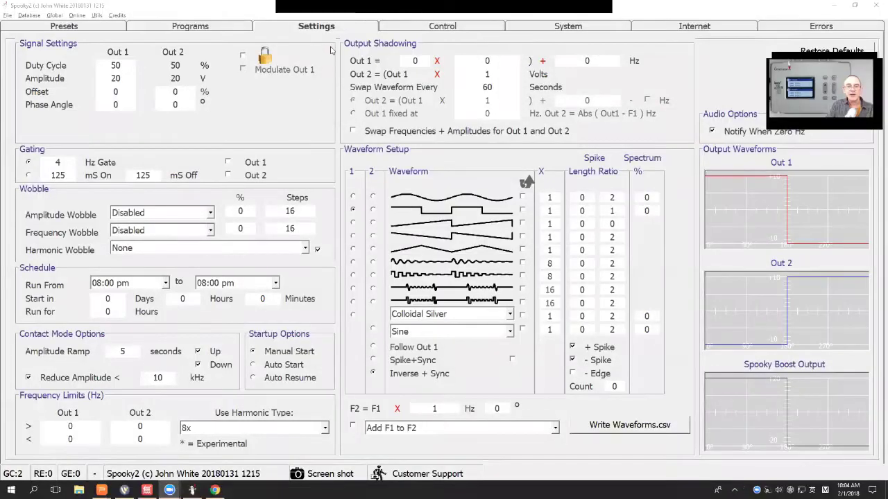
click(194, 27)
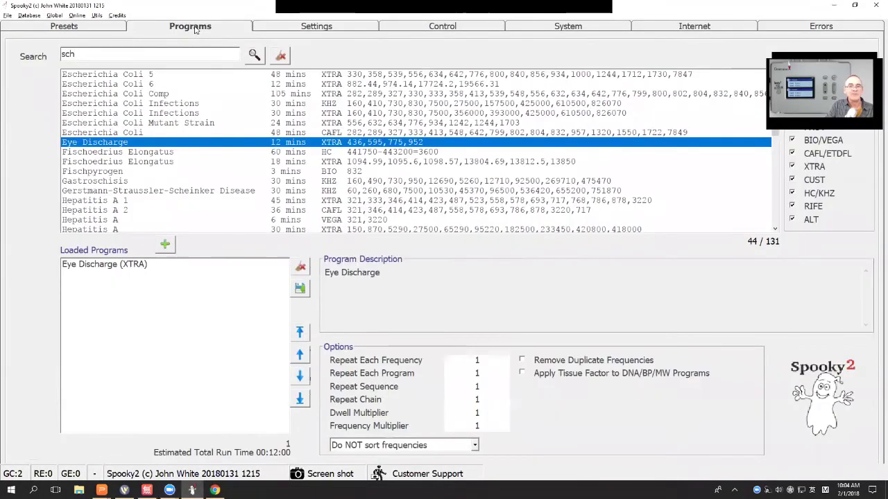
double_click(147, 192)
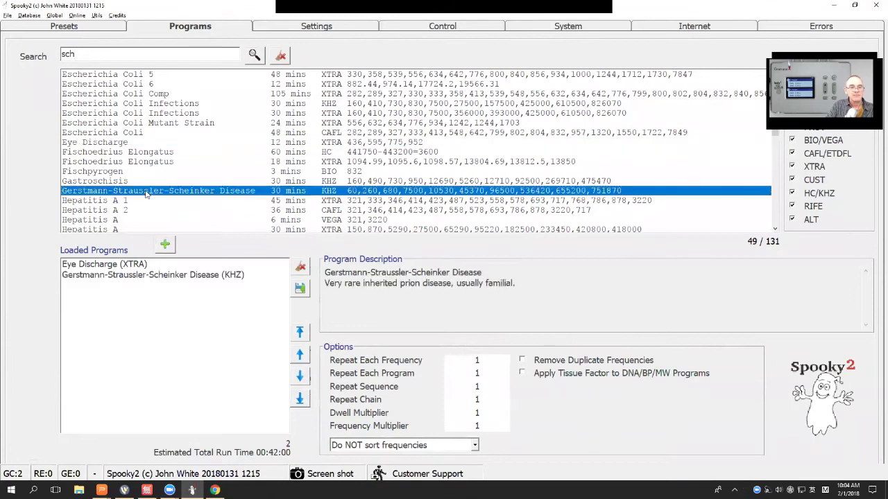
click(103, 267)
double_click(103, 267)
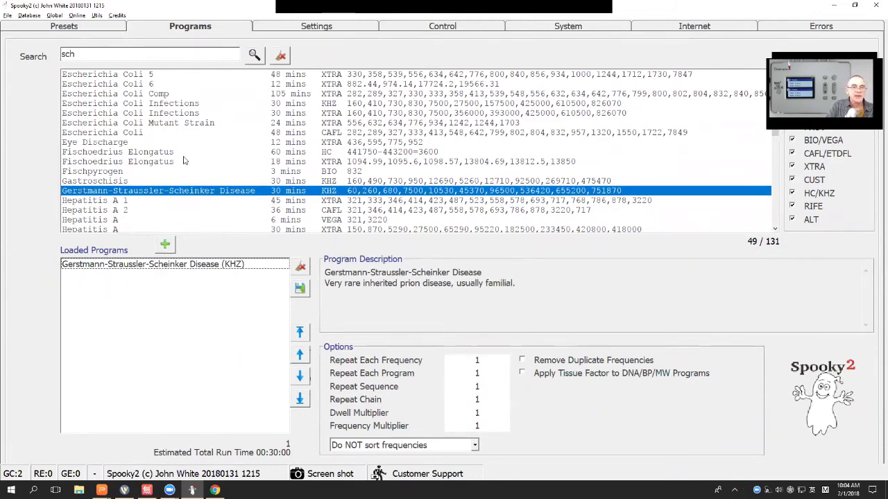
Step: Add the 18-minute Iodamoeba Butschlii Trophozoites and Cysts (XTRA) program to the loaded programs
scroll(184, 161, down, 10)
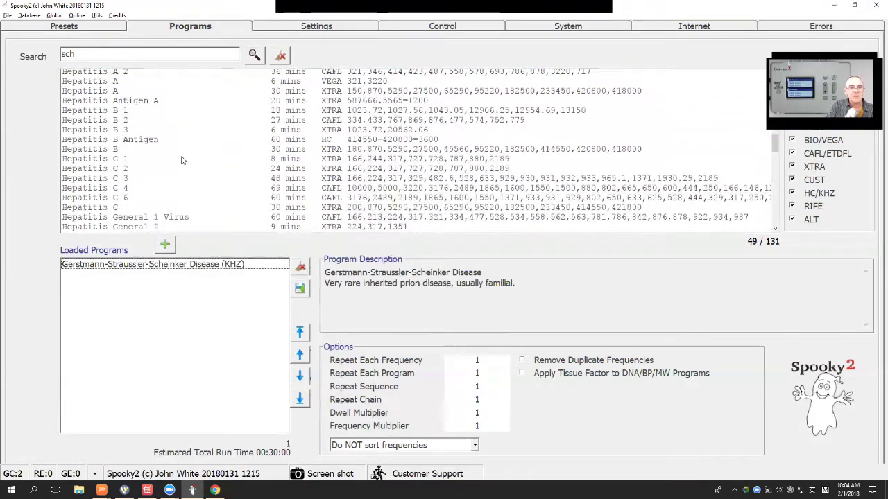
scroll(181, 161, down, 5)
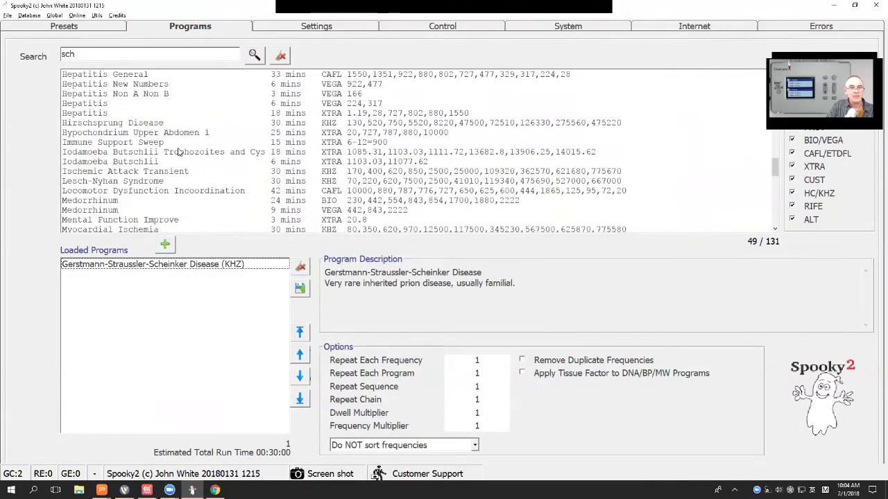
click(179, 152)
double_click(178, 152)
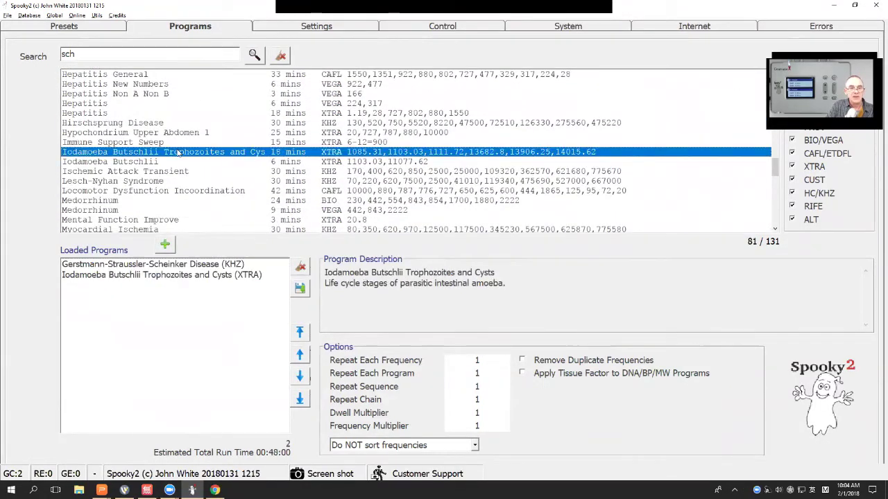
Step: Allow generator overwrites and assign the two newly loaded programs to generator 3
click(431, 29)
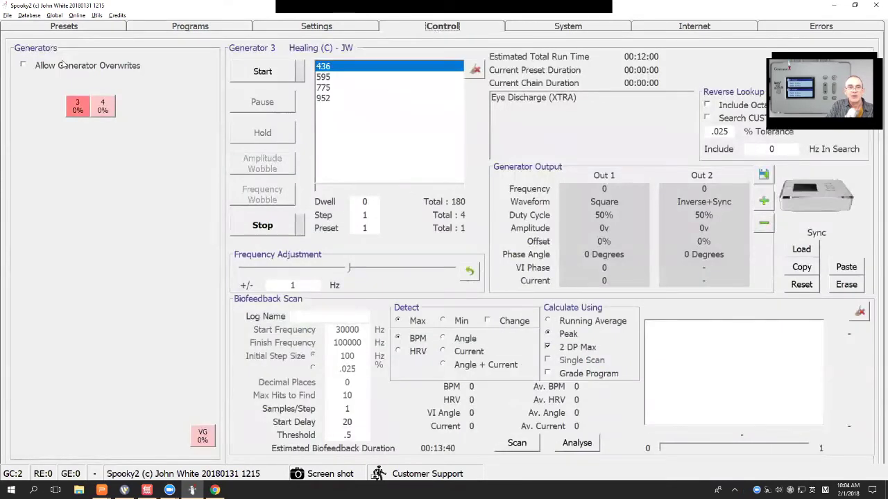
click(22, 66)
click(82, 108)
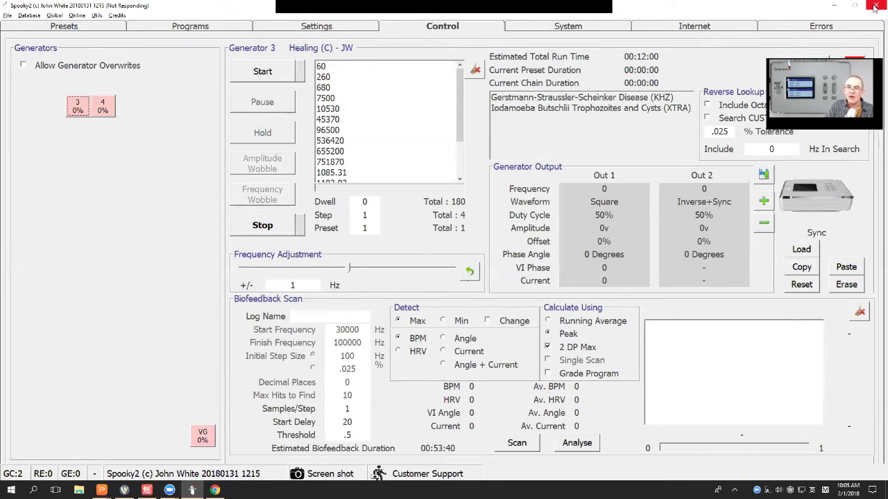
Step: Force the unresponsive Spooky2 program to close and launch it again
click(875, 7)
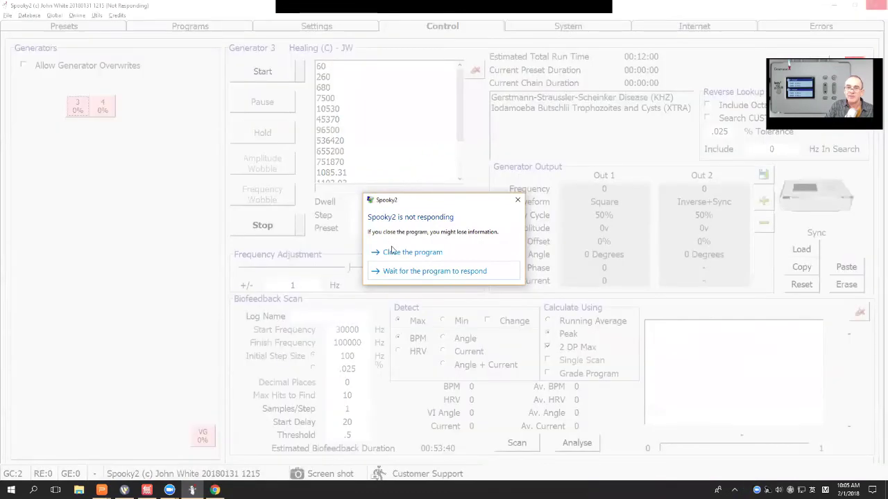
click(398, 254)
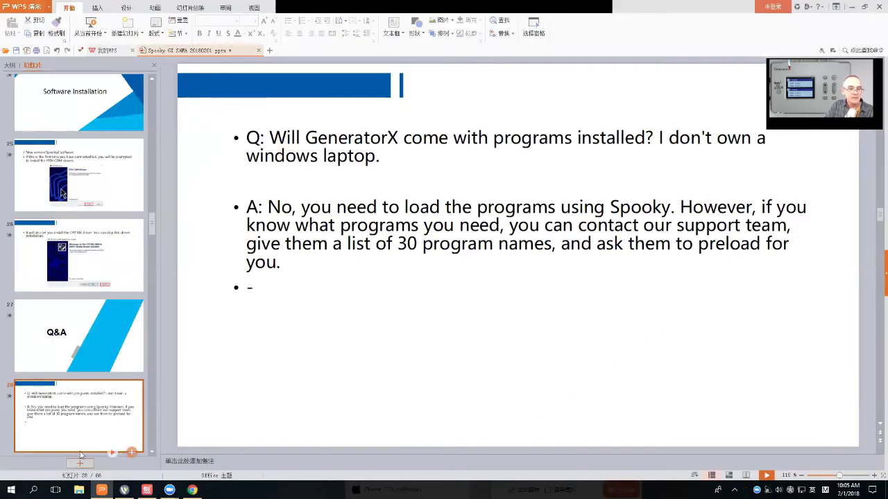
key(super)
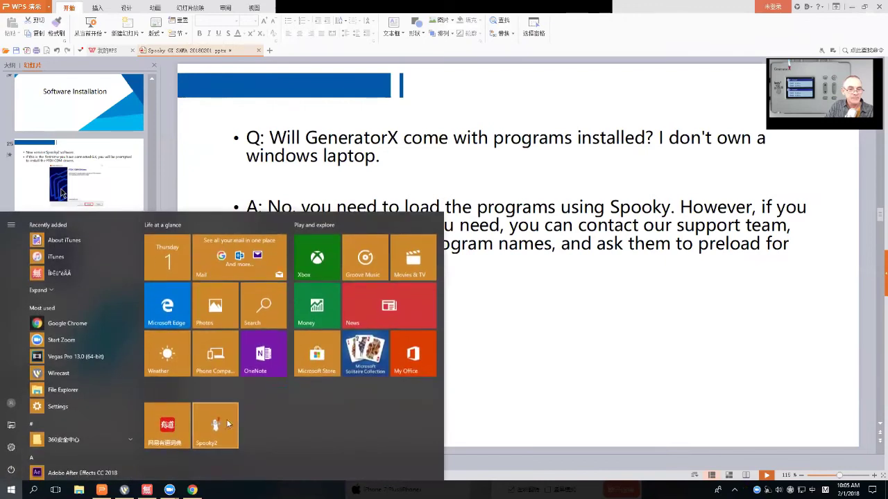
click(222, 425)
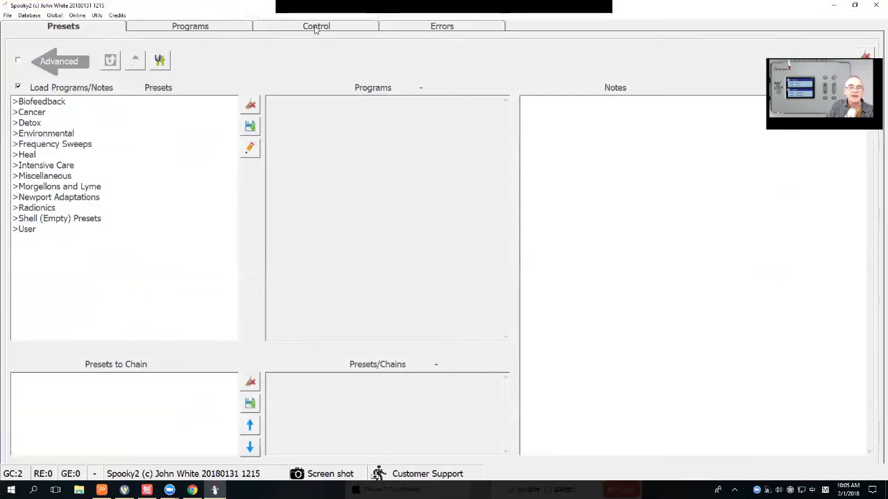
Step: Select generator 3 for control and check the list of loaded programs against its assignment
click(316, 28)
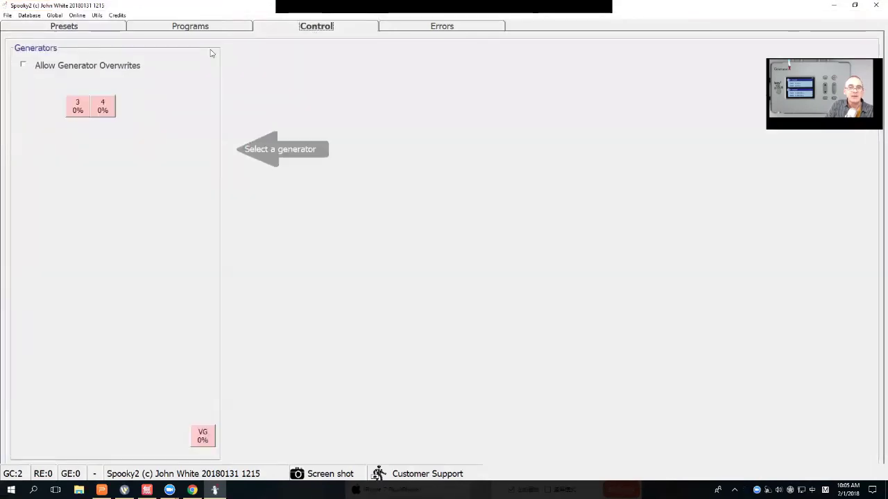
click(79, 107)
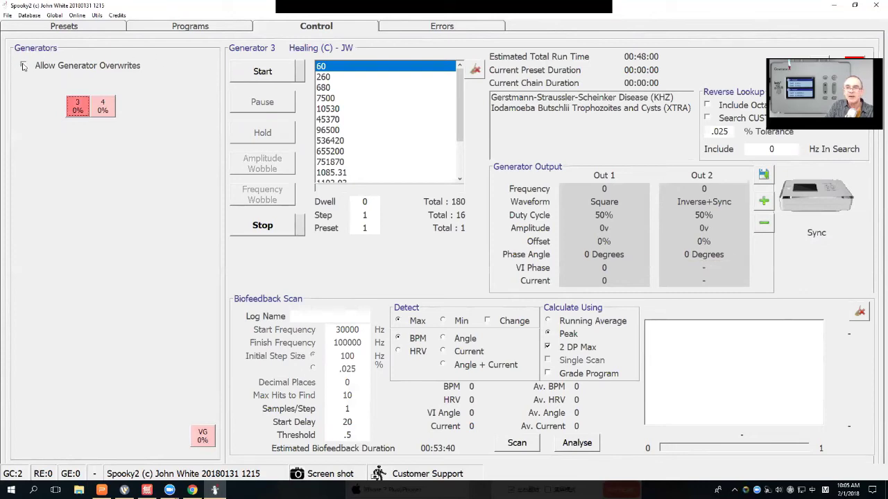
click(78, 109)
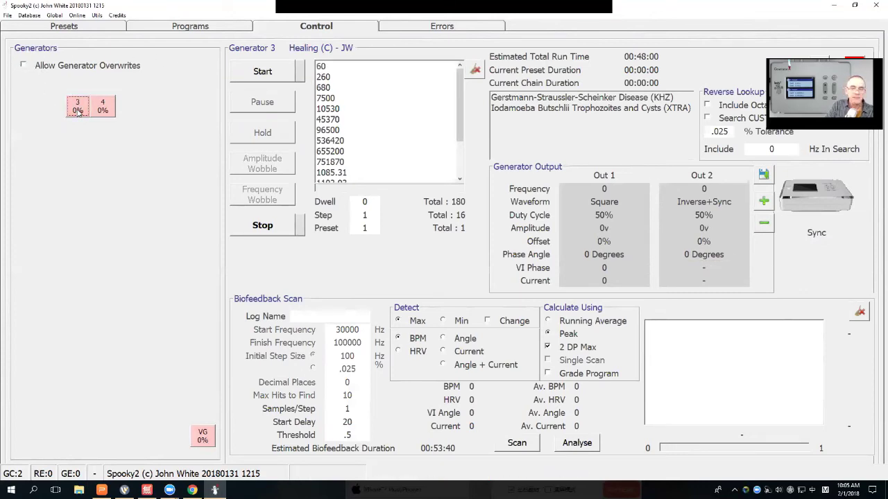
click(199, 27)
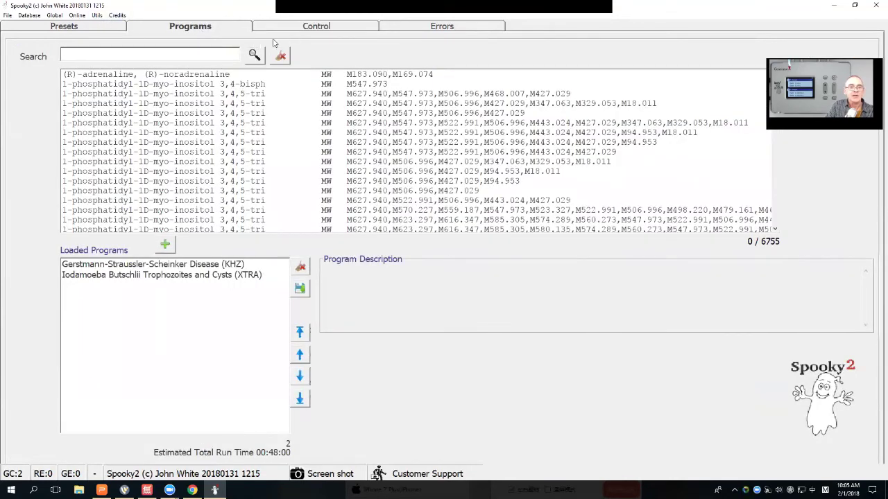
click(330, 31)
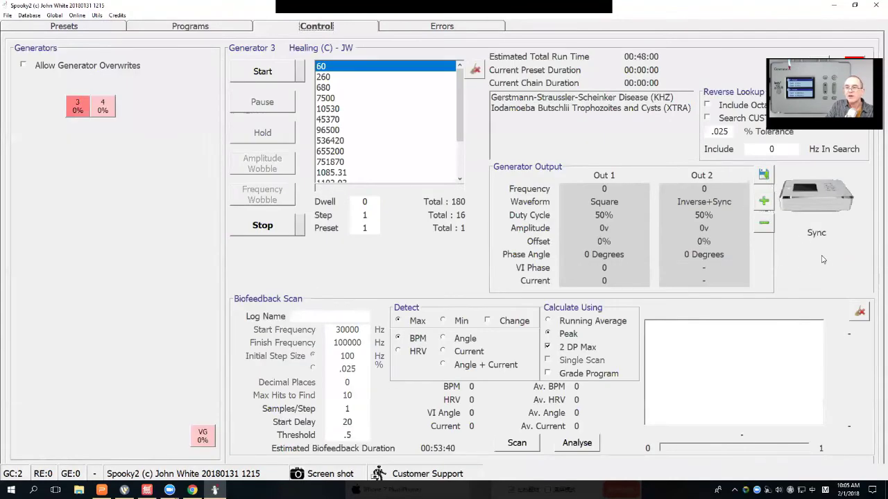
Step: Enable the Advanced options and return to generator 3's controls
click(43, 28)
click(20, 63)
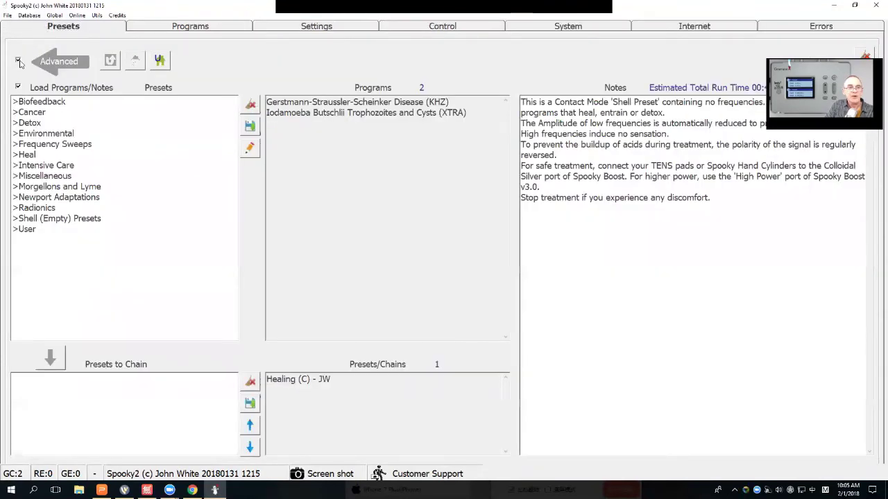
click(444, 26)
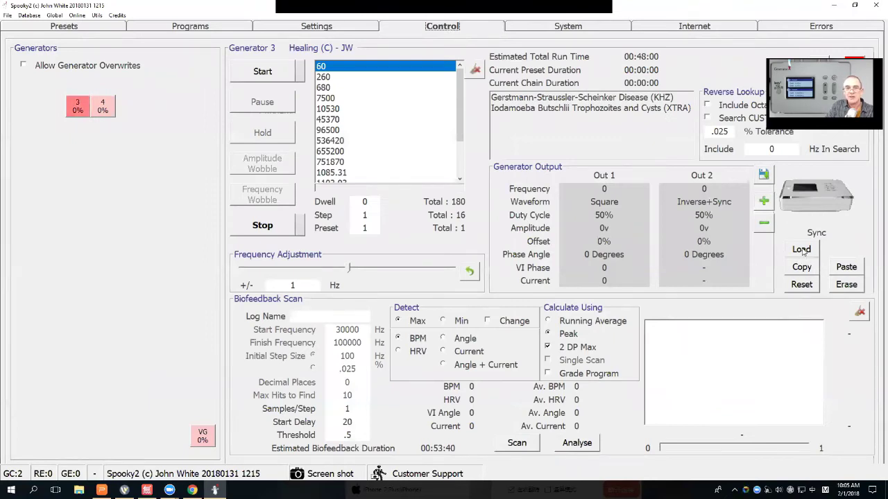
Step: Store the combined Gerstmann-Straussler-Scheinker Disease (KHZ) and Iodamoeba Butschlii program in generator 3's memory slot 13 and save it
click(802, 251)
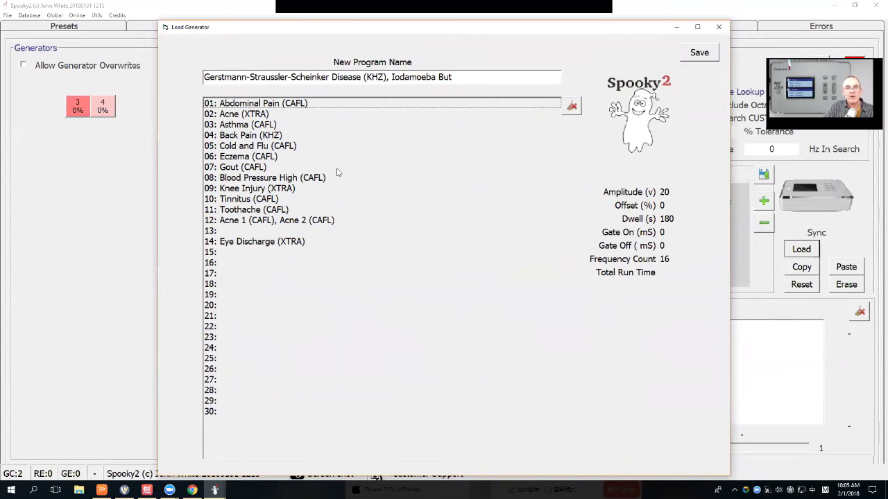
click(233, 231)
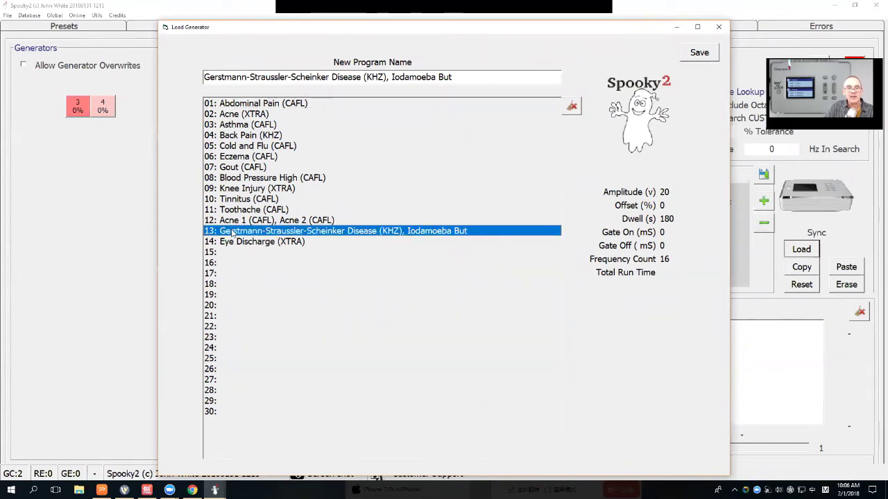
click(701, 55)
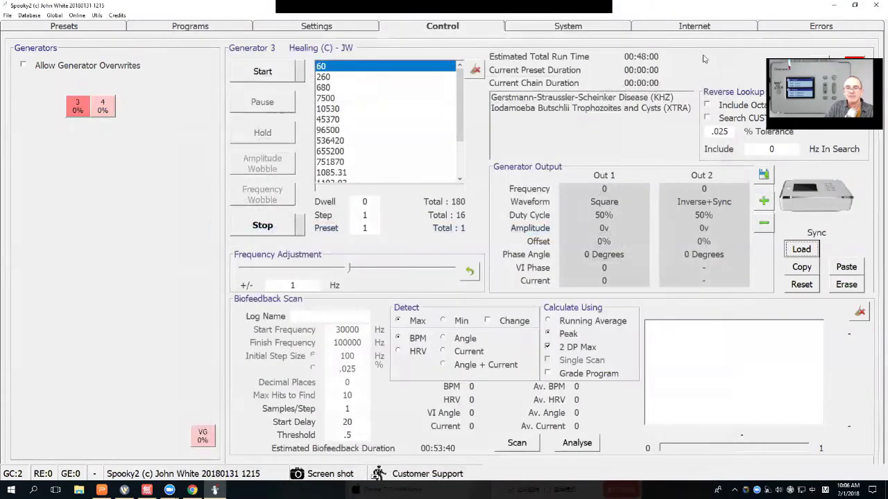
Step: Rescan the connected devices and return to generator 3's controls
click(350, 28)
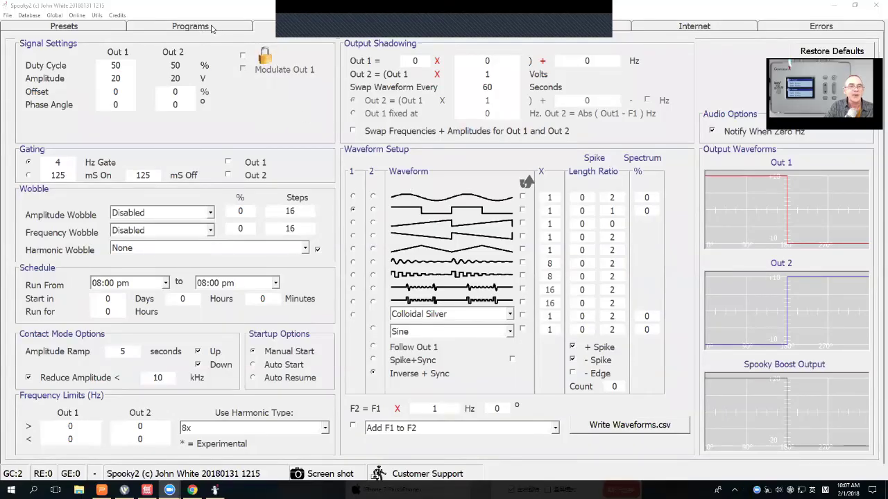
click(96, 15)
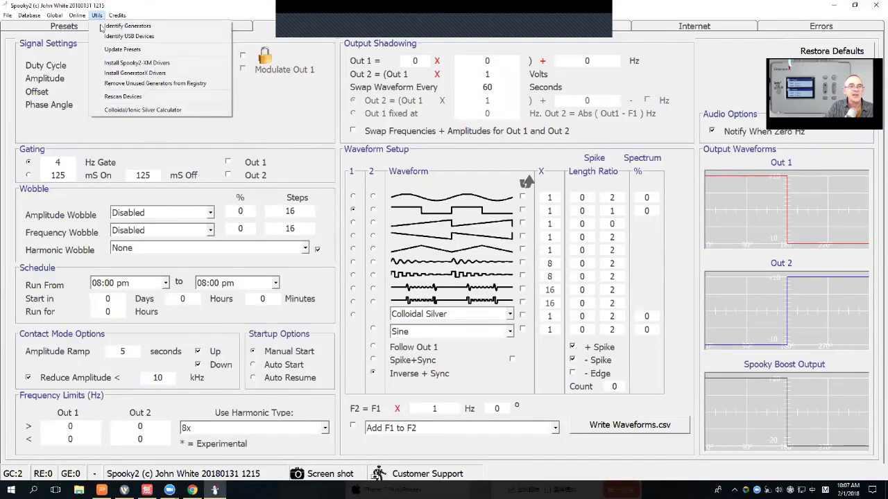
click(108, 99)
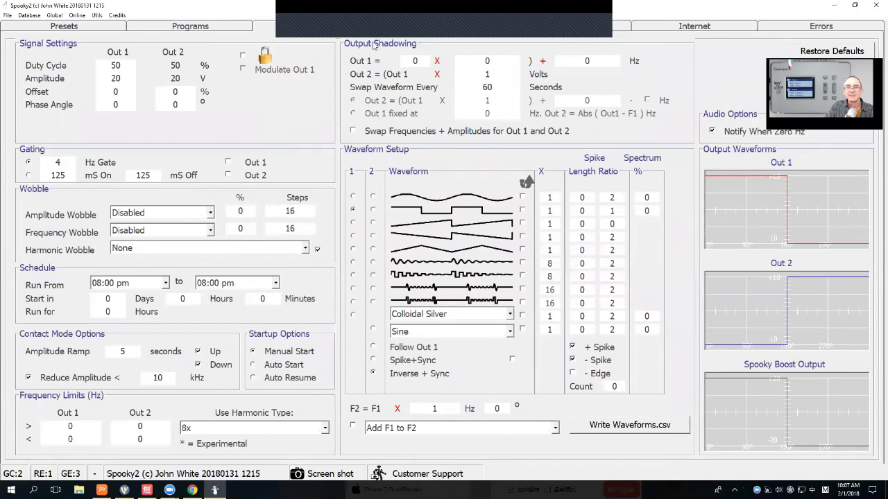
click(446, 32)
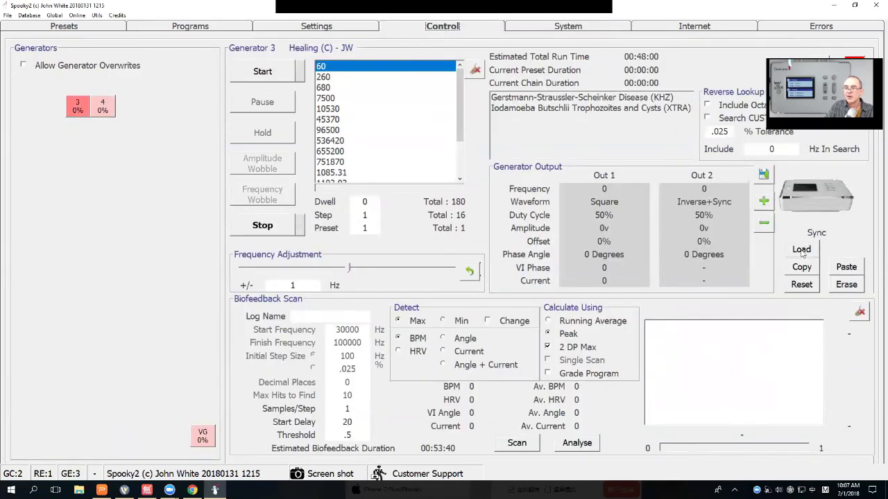